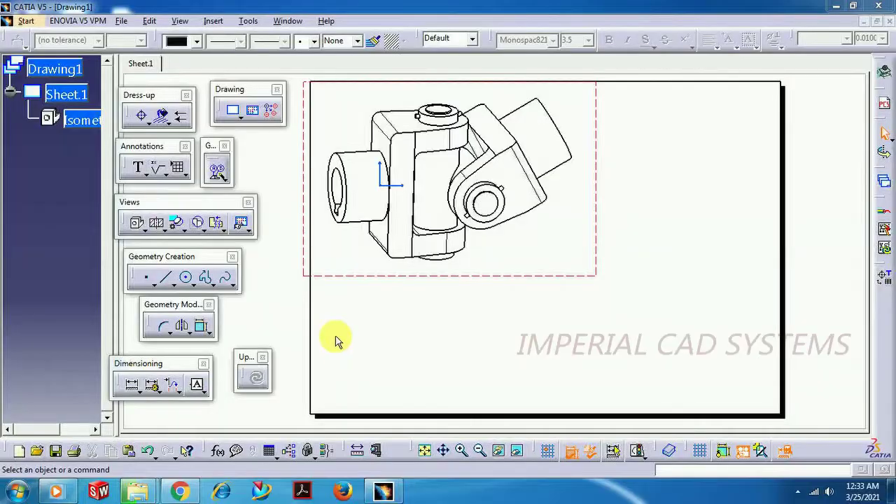
Activate the drawing and expand the Annotations Table flyout to view the table-creation options
click(405, 321)
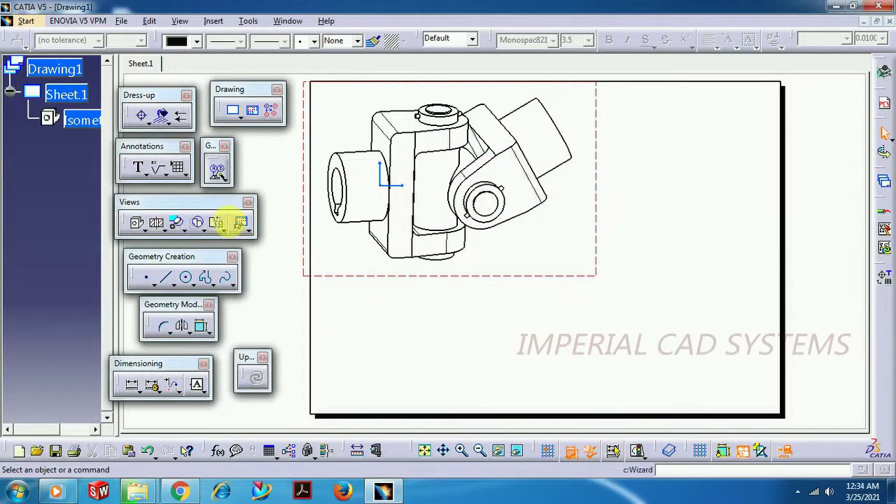
click(179, 171)
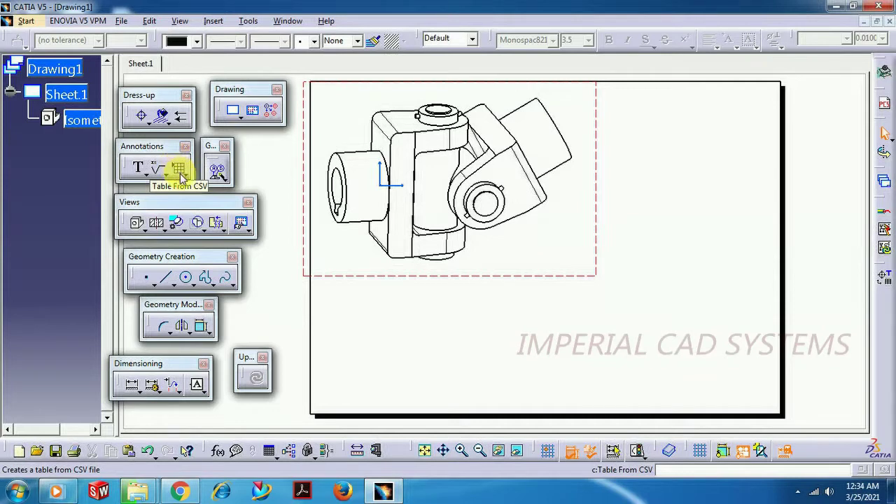
click(185, 176)
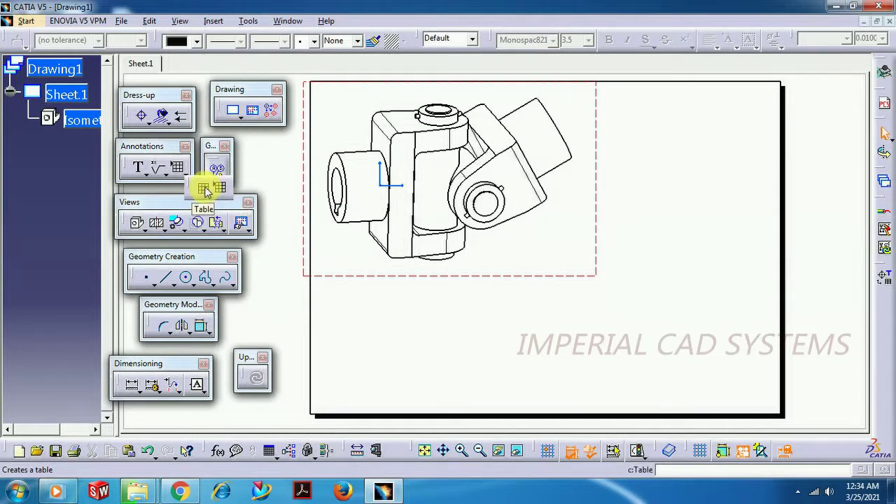
Create a 10-column, 5-row table placed right of the isometric view, then zoom in
click(207, 191)
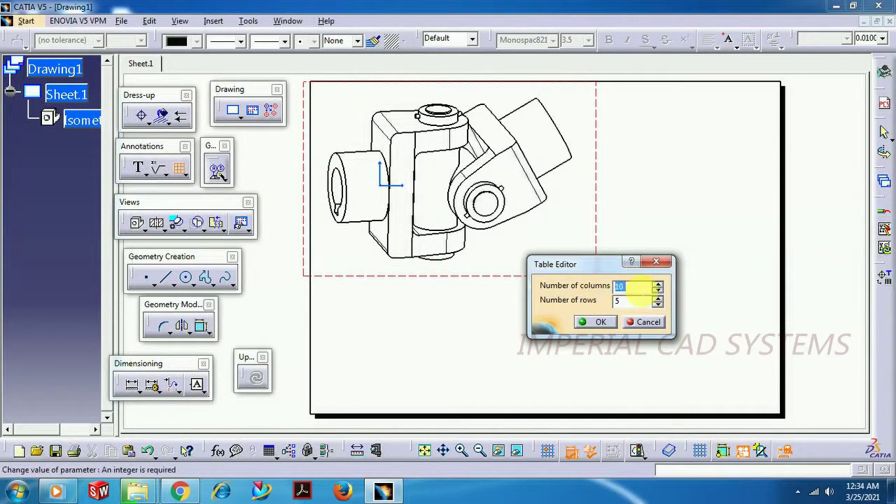
key(Tab)
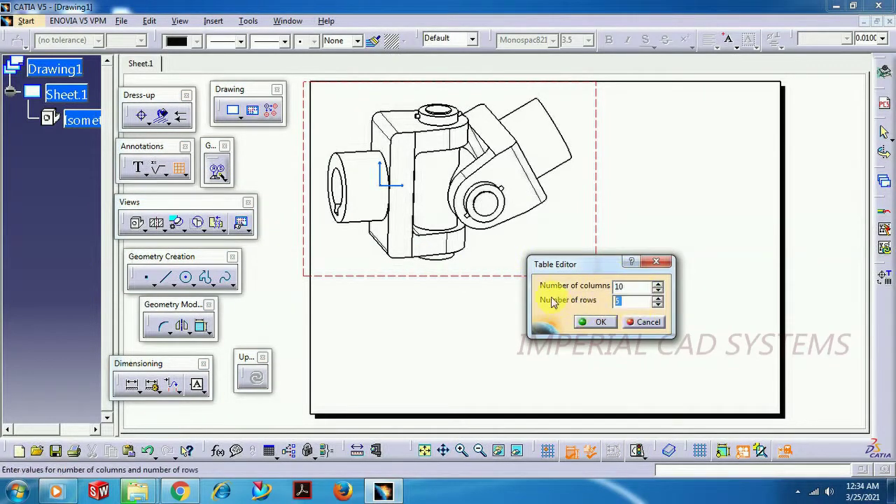
click(592, 323)
click(521, 246)
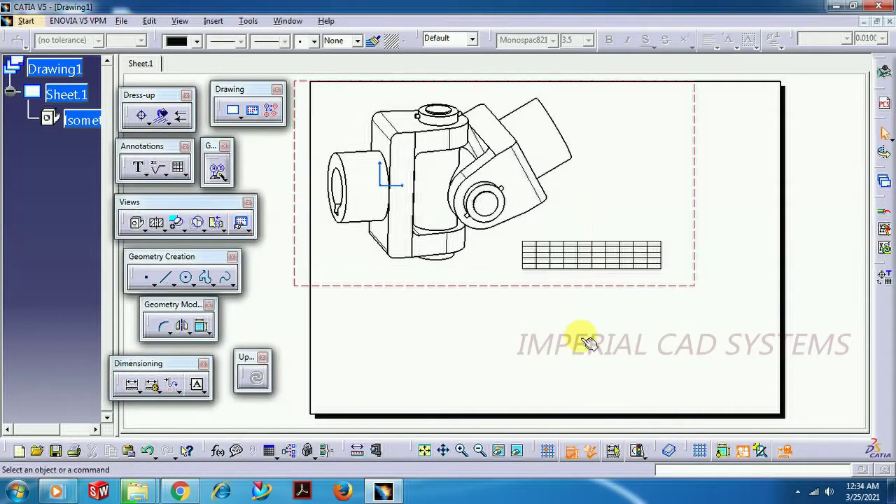
middle_drag(535, 344, 486, 354)
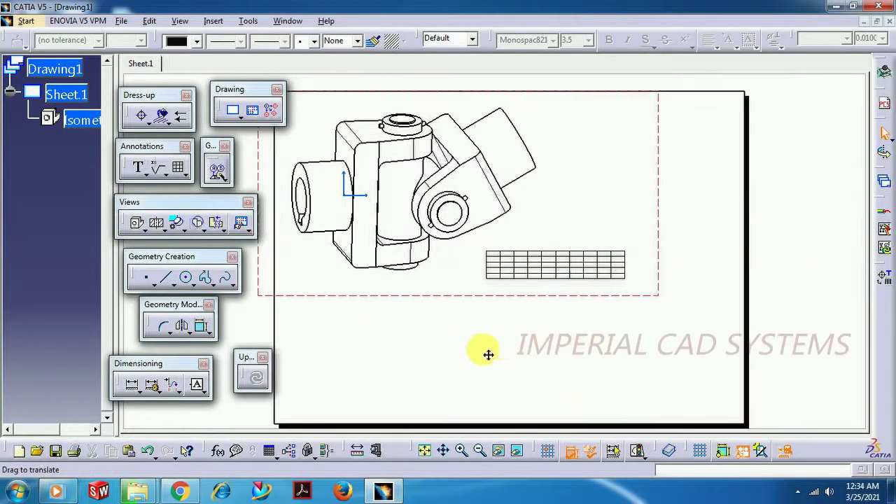
click(462, 450)
click(464, 449)
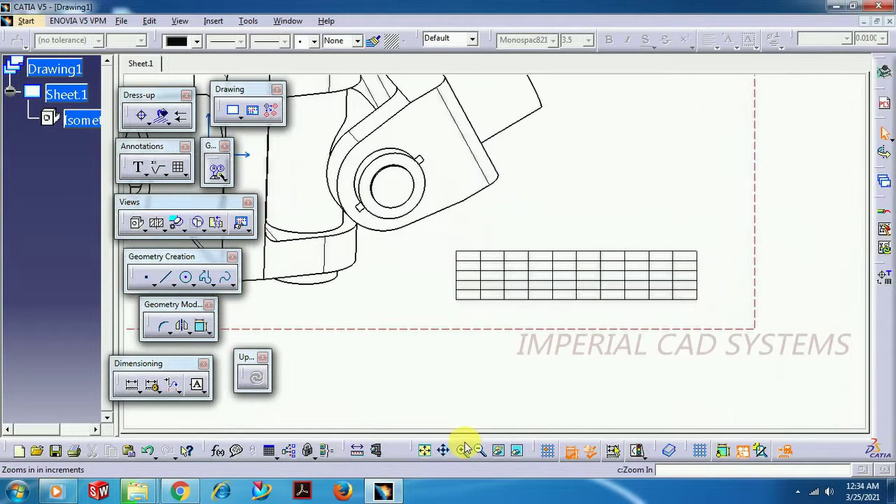
Type 'GCGHGJFJ' into the first cell and widen the first column to fit it
double_click(476, 276)
double_click(476, 276)
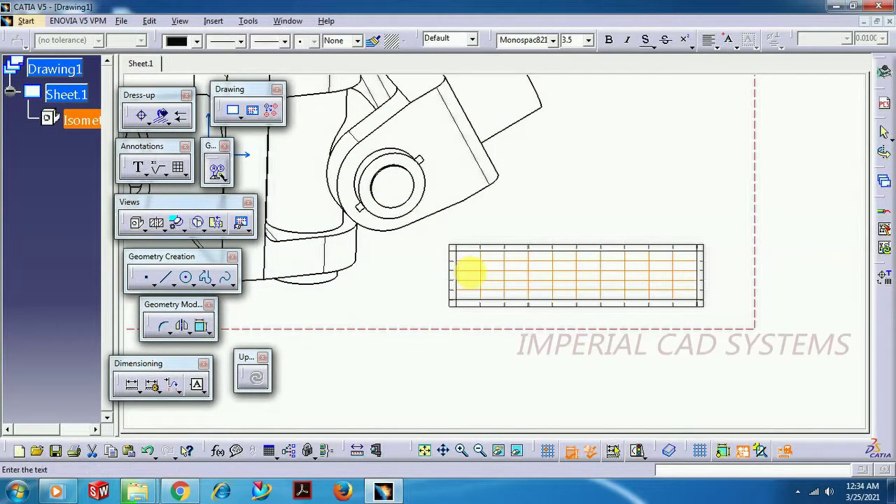
text(GCGH)
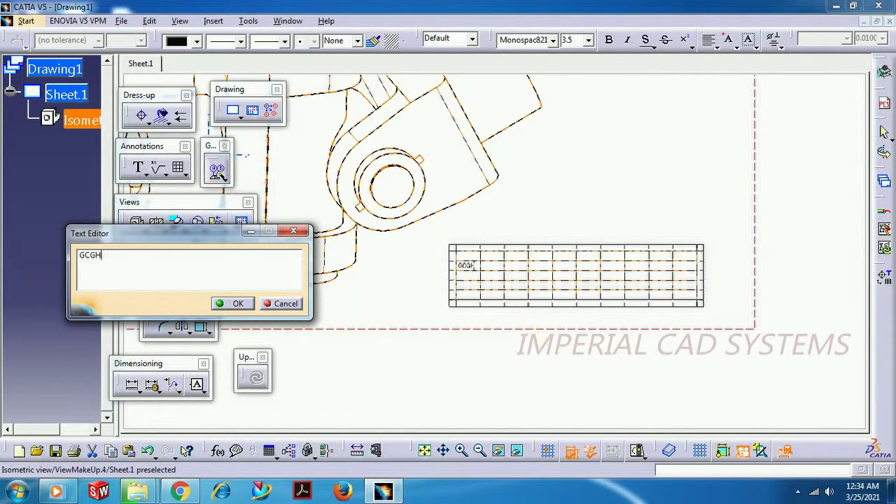
text(GJFJ)
click(238, 305)
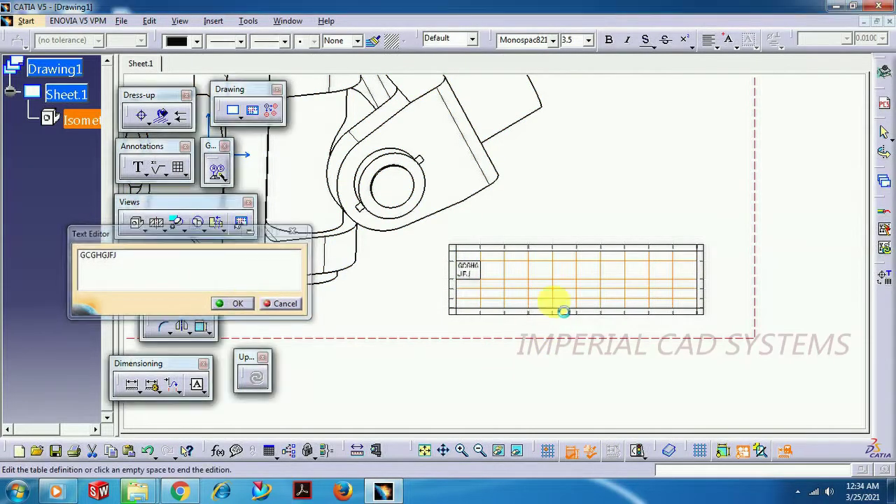
drag(484, 252, 540, 255)
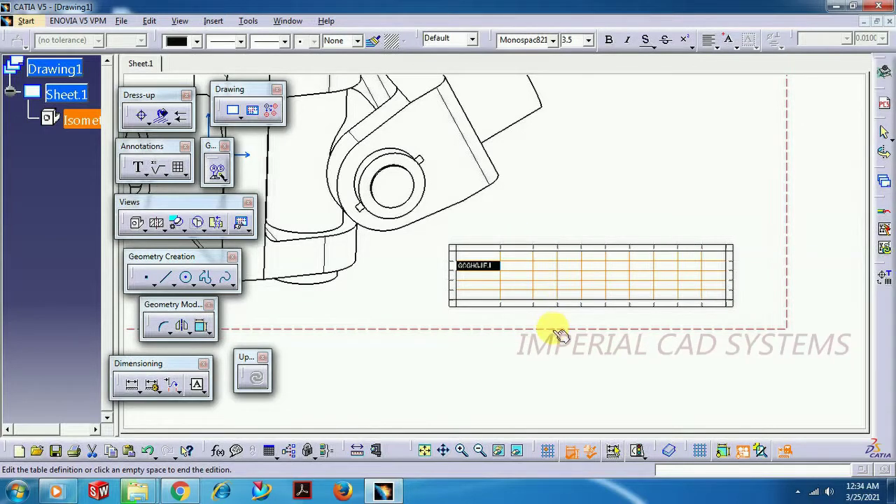
click(455, 371)
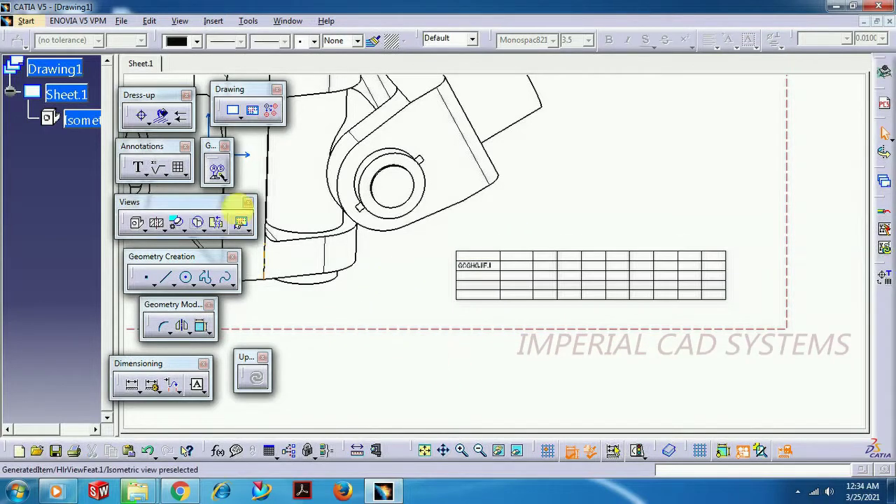
click(184, 175)
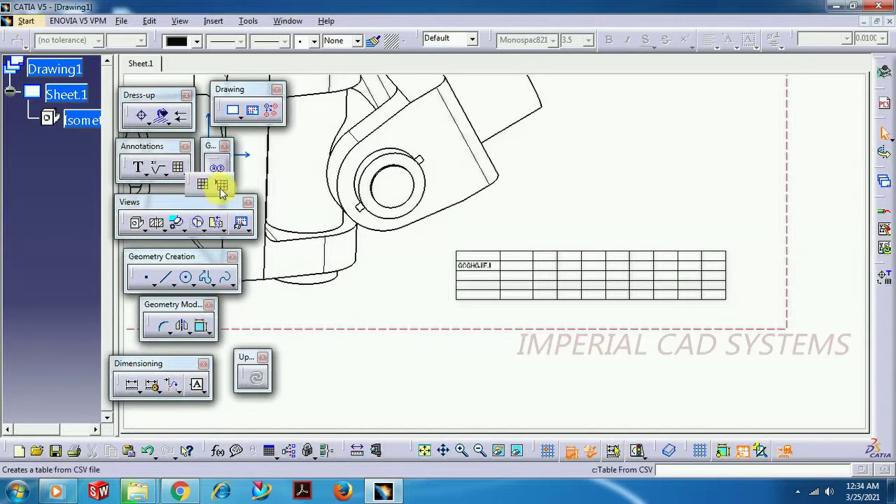
click(221, 191)
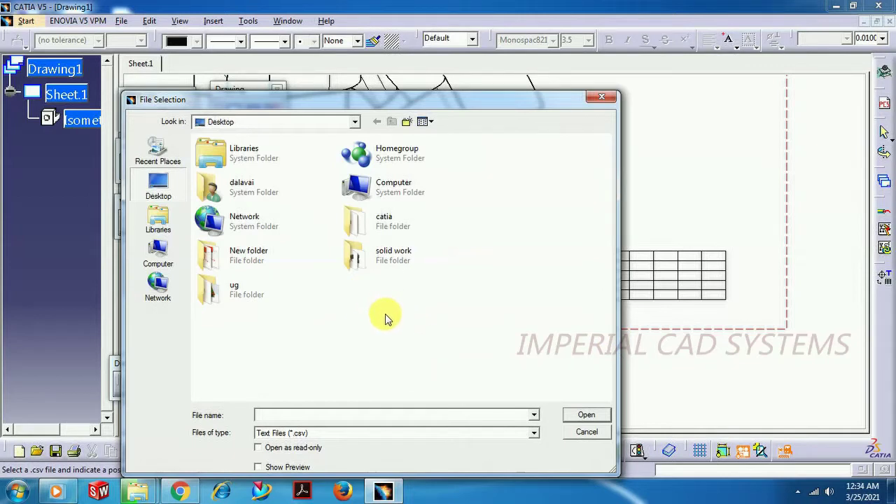
click(585, 432)
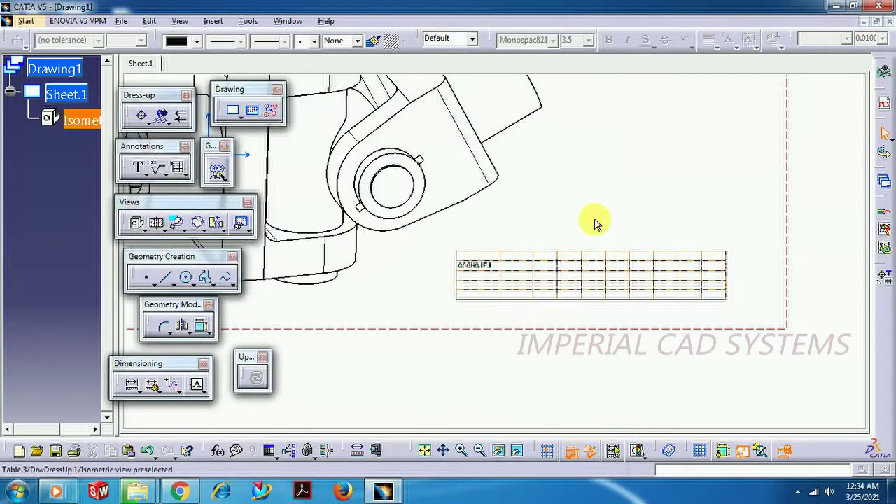
click(835, 7)
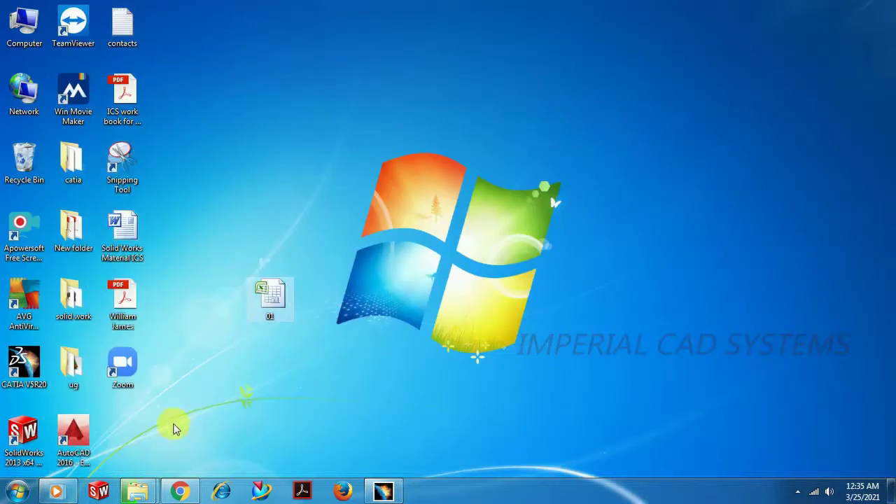
mouse_move(175, 429)
mouse_down()
mouse_move(166, 419)
mouse_move(122, 433)
mouse_up()
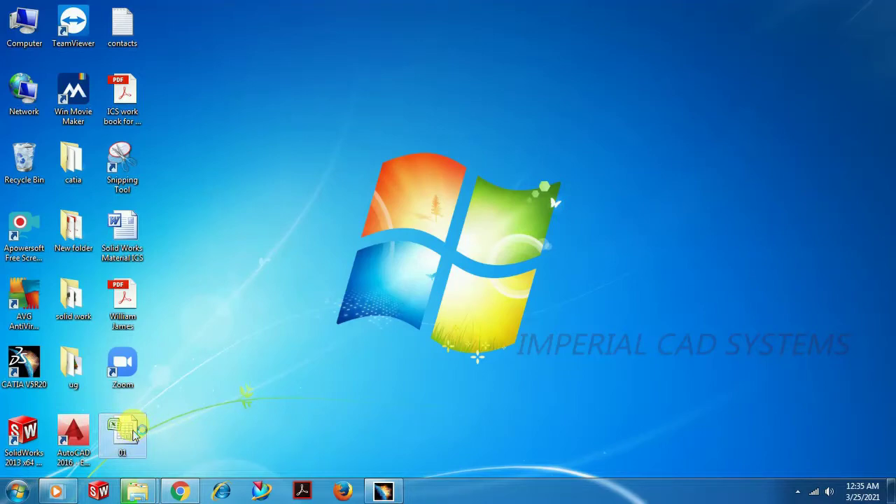
double_click(135, 434)
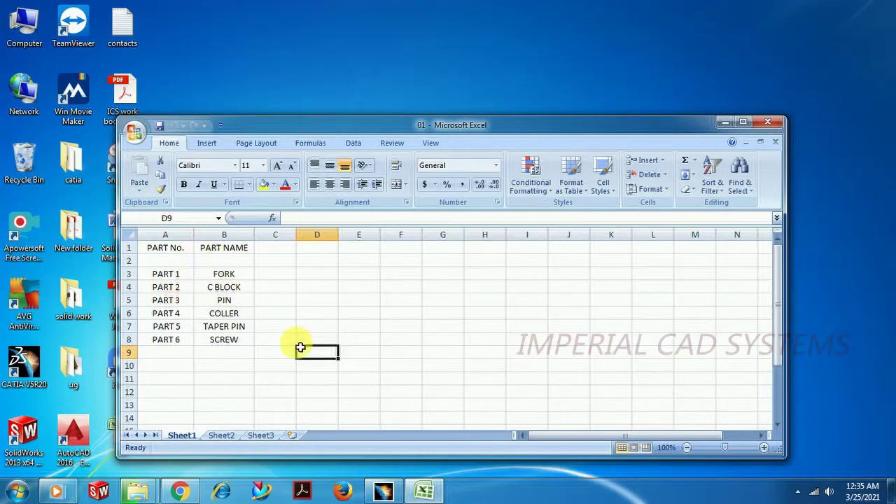
click(776, 123)
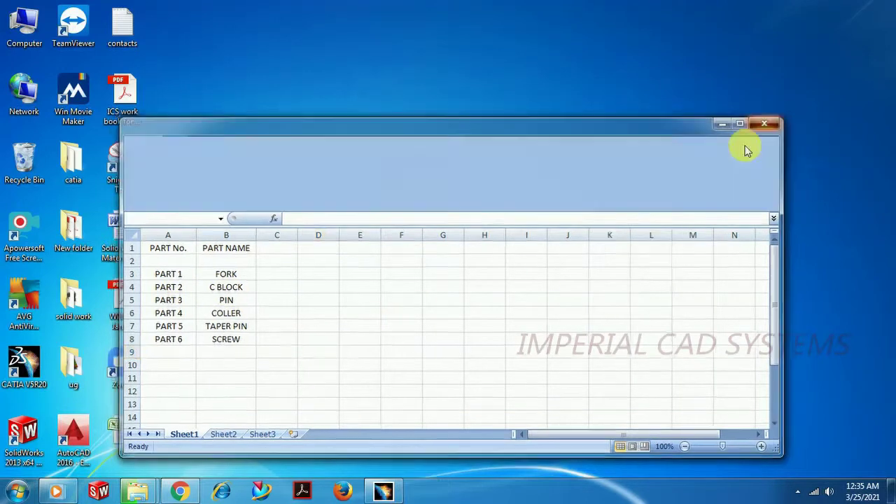
click(383, 488)
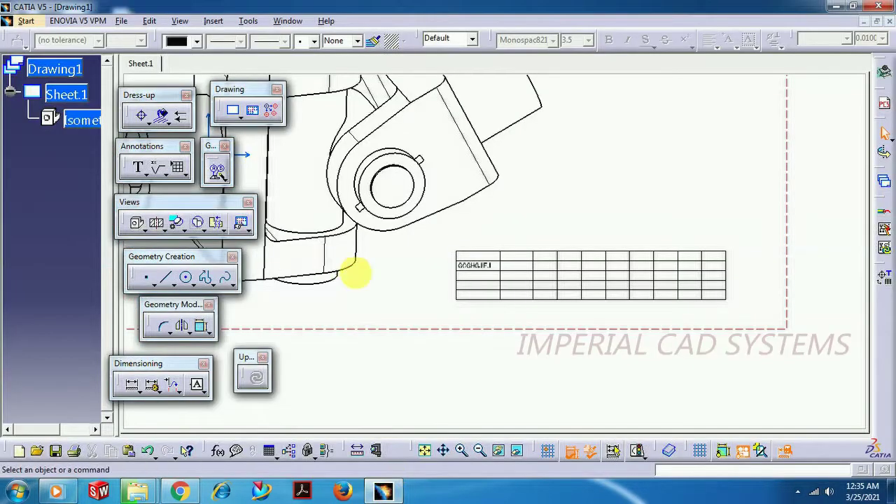
Cancel the Table From CSV import, minimize CATIA and open spreadsheet 01 in Excel
click(177, 169)
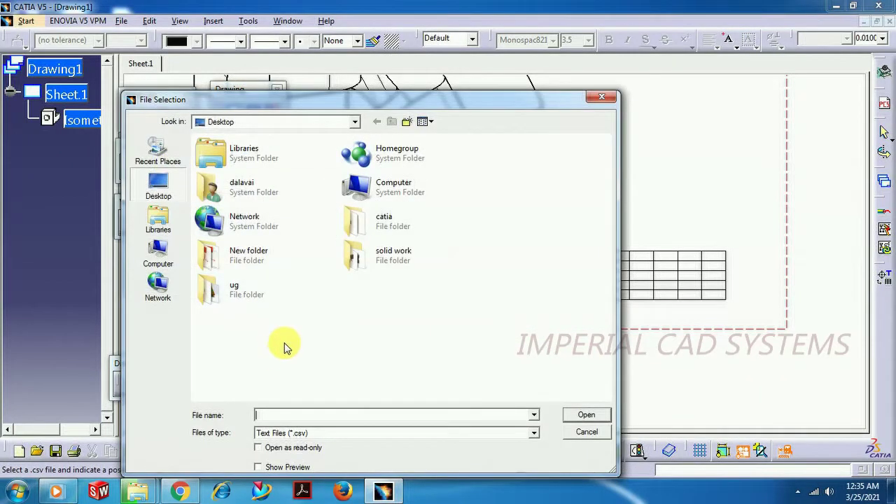
click(413, 433)
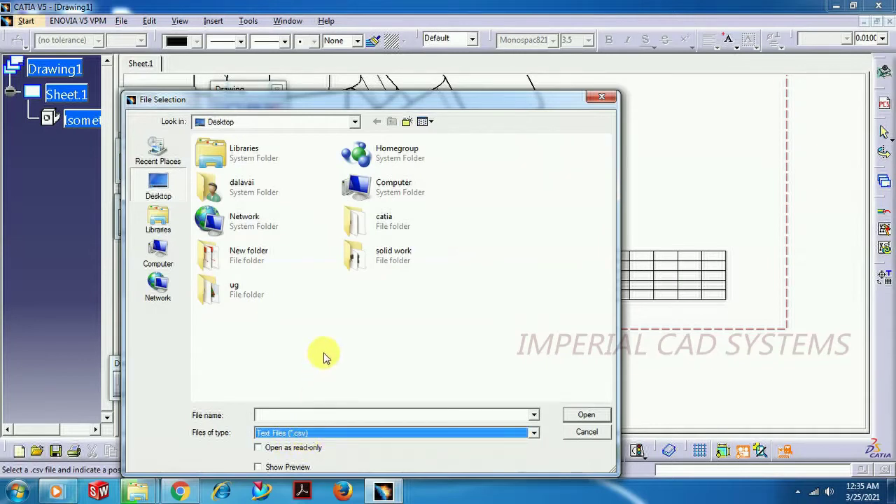
click(582, 431)
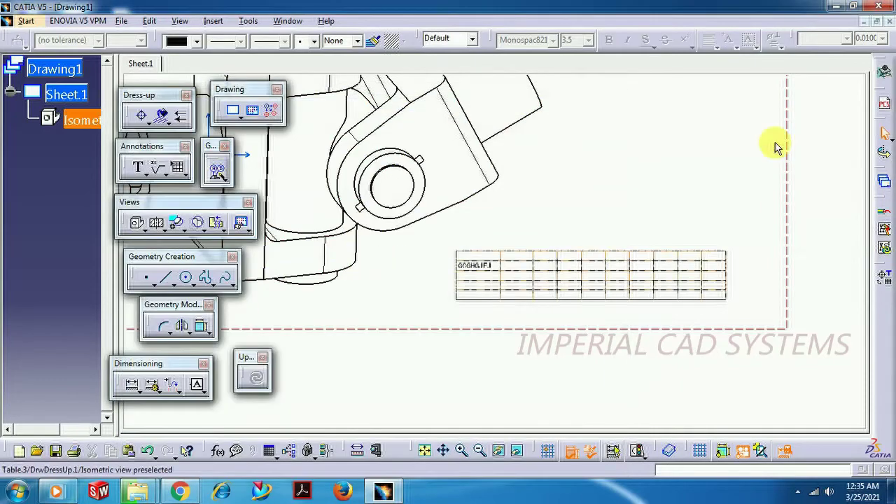
click(836, 5)
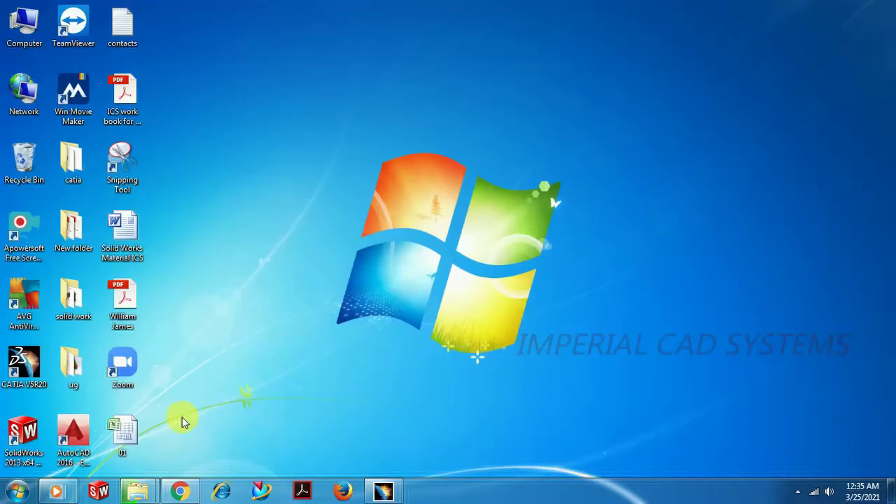
double_click(124, 435)
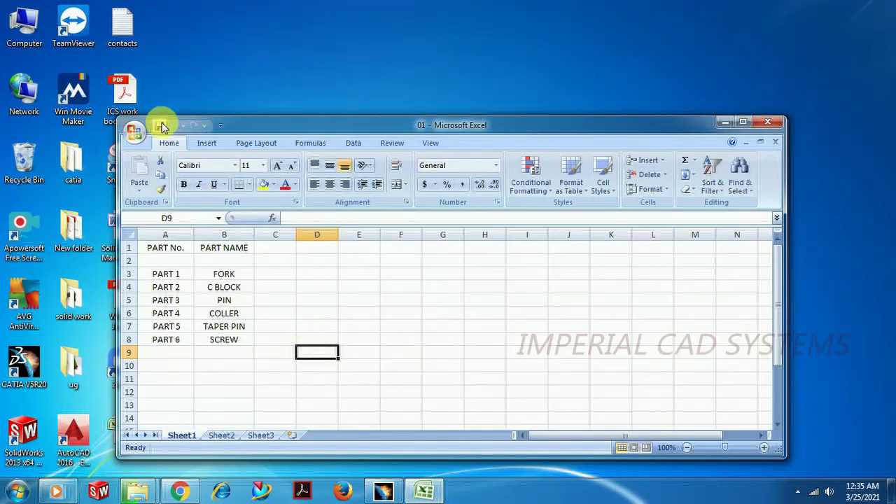
Save spreadsheet 01 under the name 01 to the Desktop as a CSV (MS-DOS) file
click(134, 131)
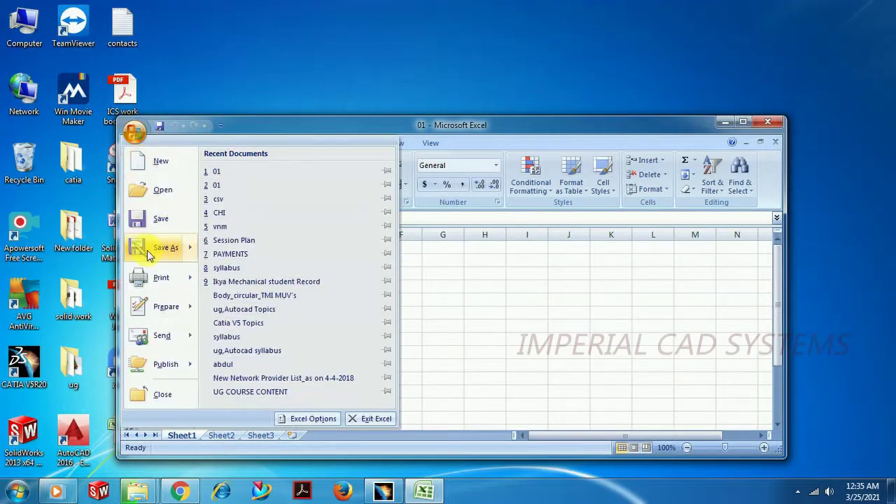
mouse_move(165, 247)
click(242, 189)
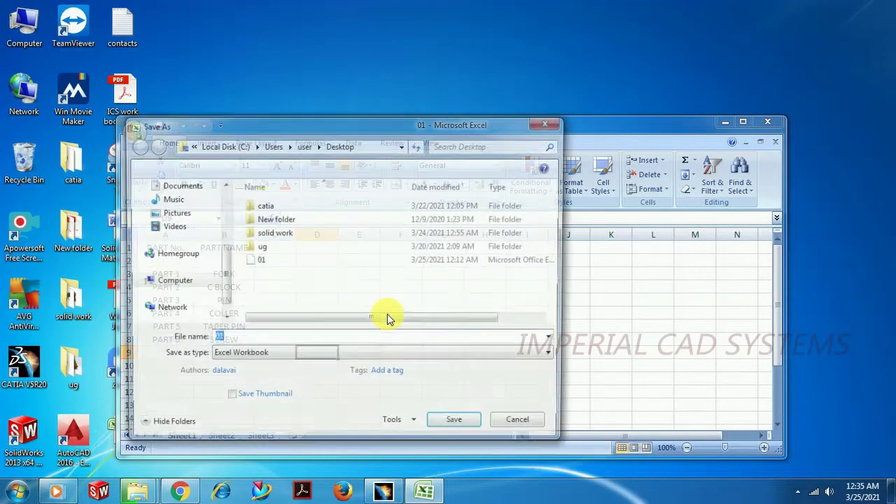
click(259, 361)
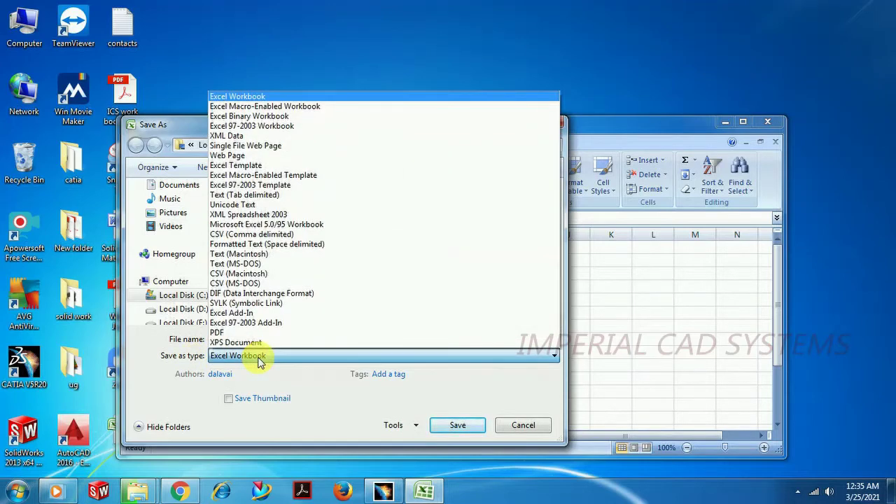
click(235, 283)
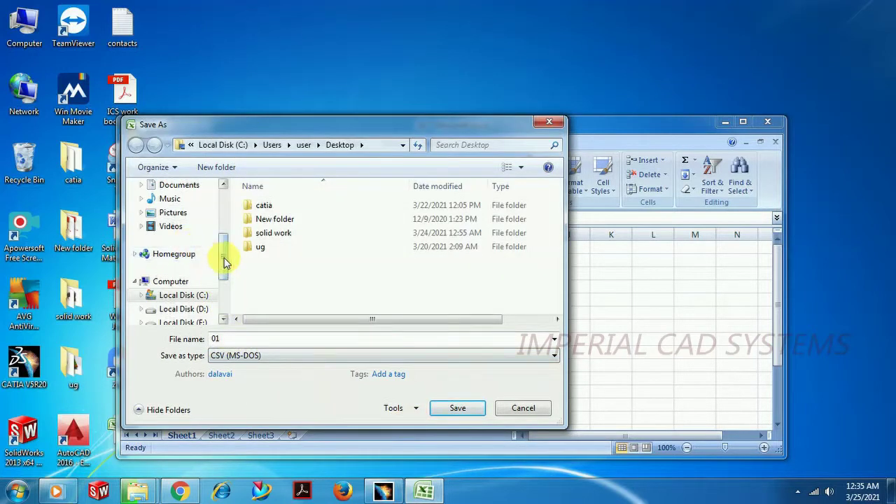
drag(225, 260, 224, 221)
click(188, 240)
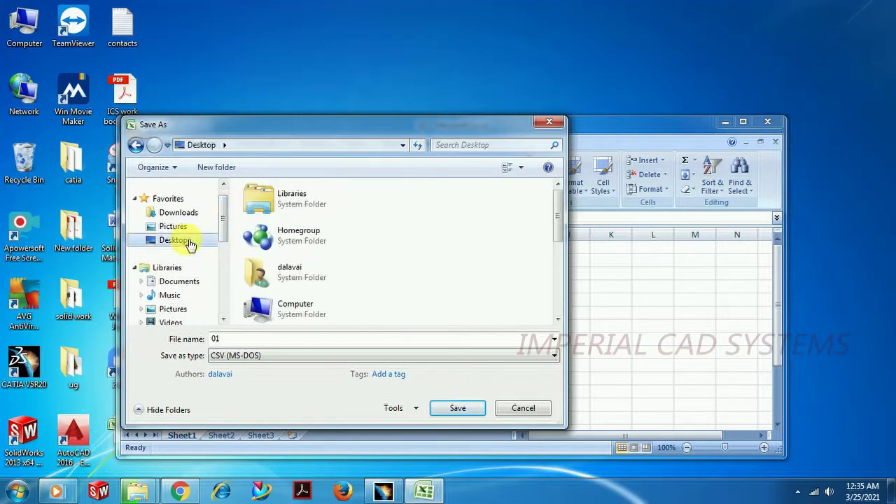
double_click(231, 341)
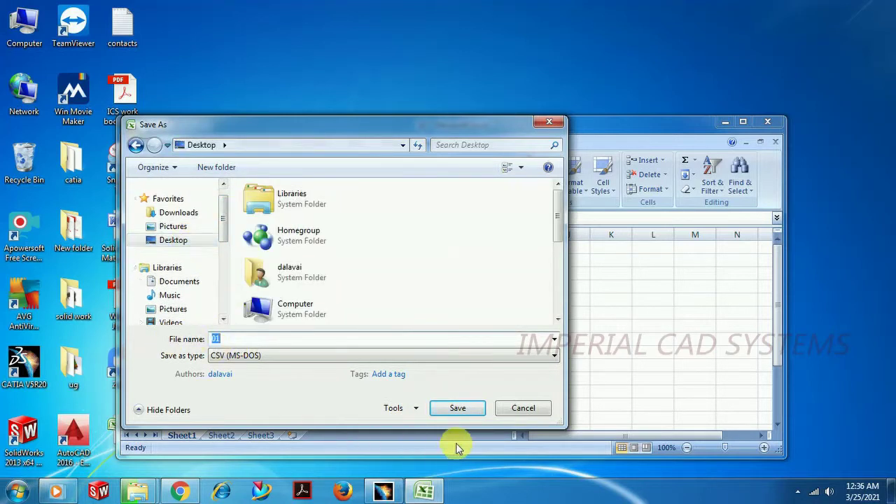
click(456, 413)
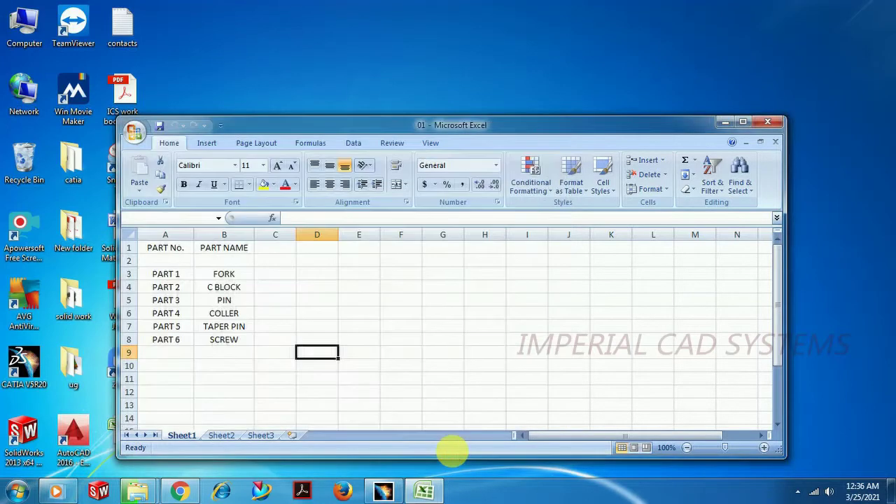
Accept saving only the active sheet in CSV format, then minimize Excel and check the 01 file
click(418, 288)
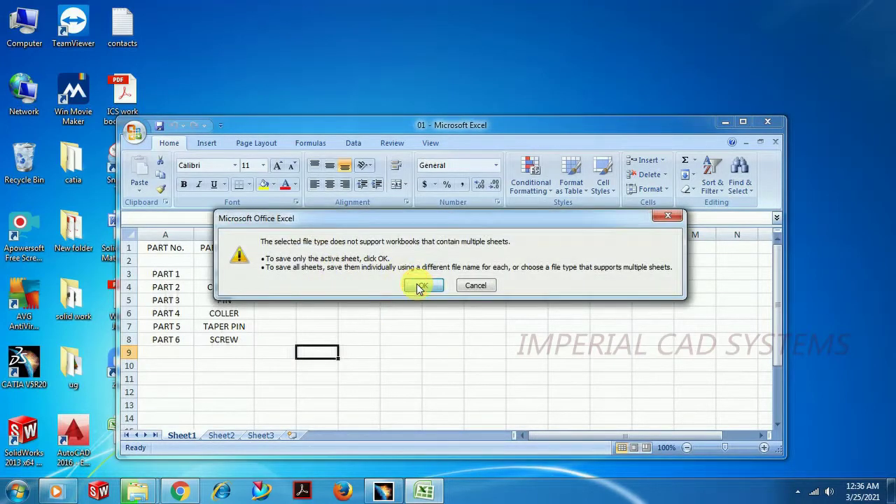
click(397, 289)
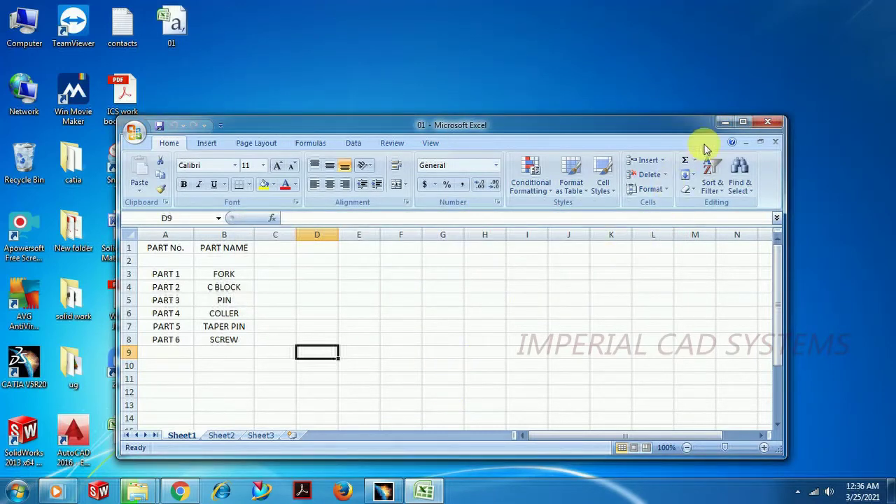
click(726, 121)
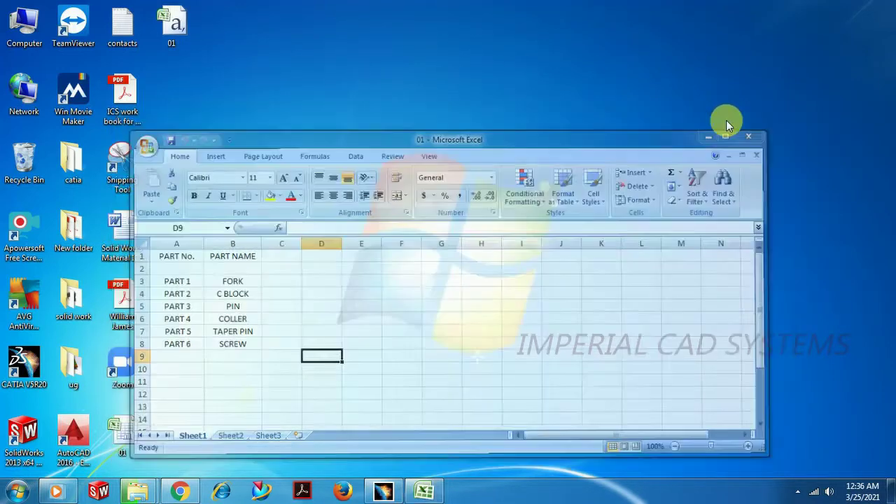
click(173, 37)
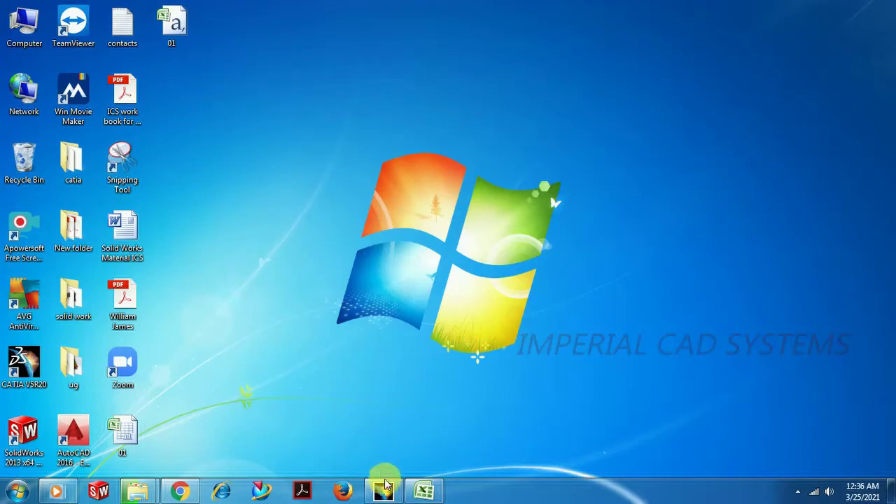
Back in CATIA, delete the old blank grid table, then refit and zoom onto the isometric view
click(385, 495)
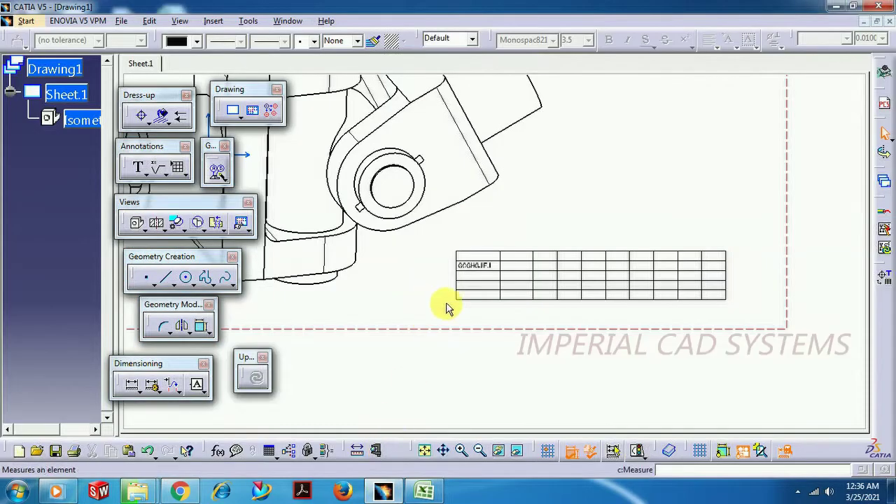
click(480, 450)
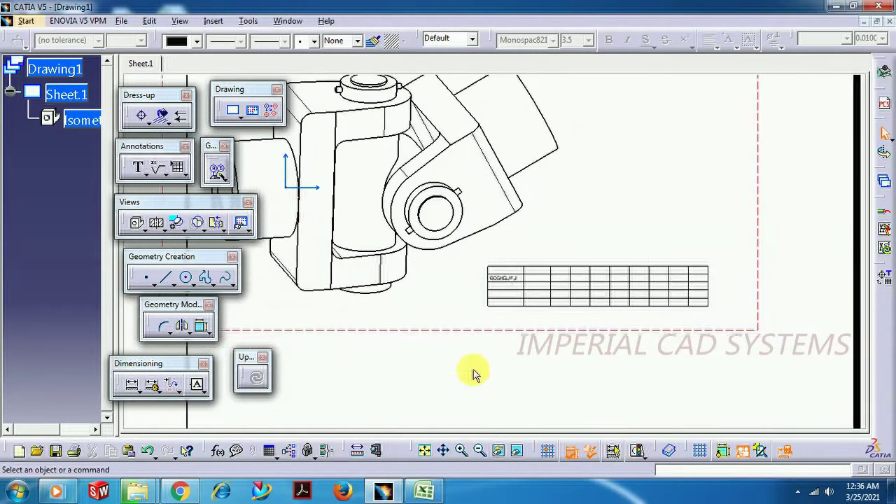
drag(476, 253, 689, 308)
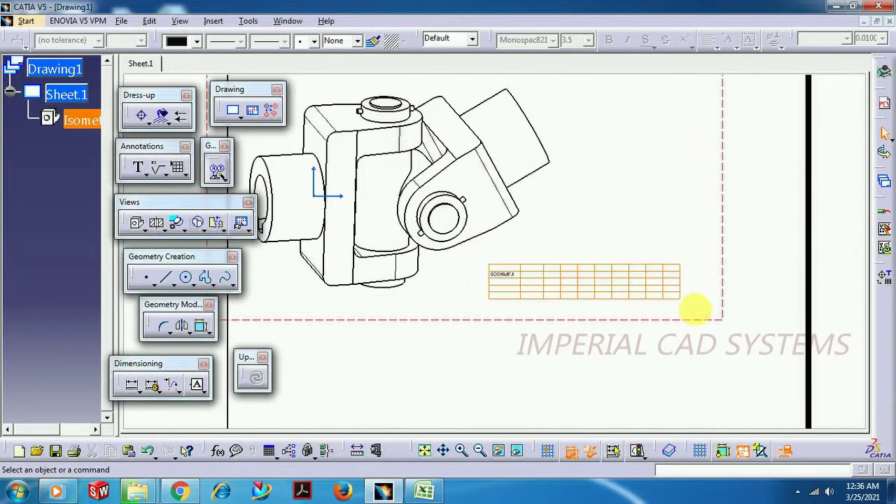
key(Delete)
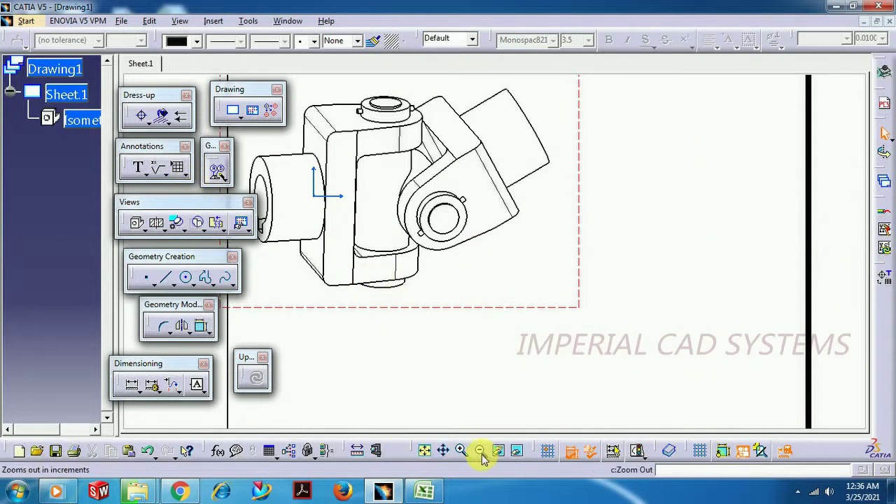
click(424, 450)
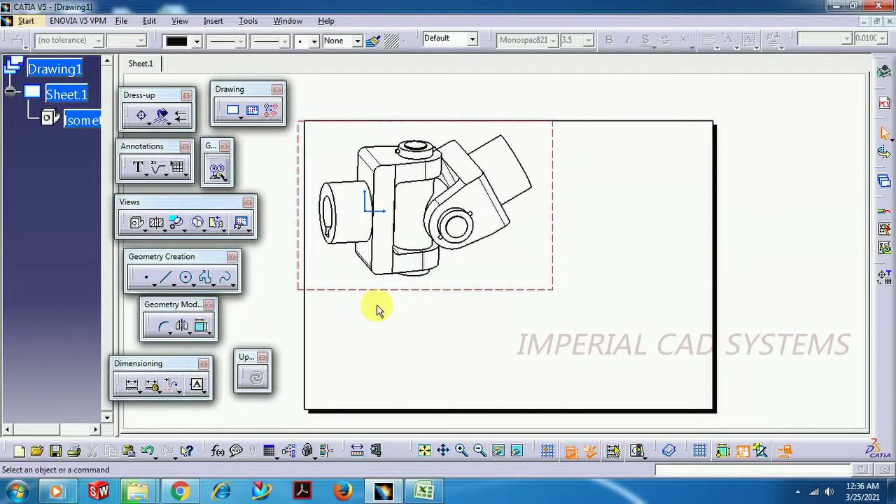
click(462, 450)
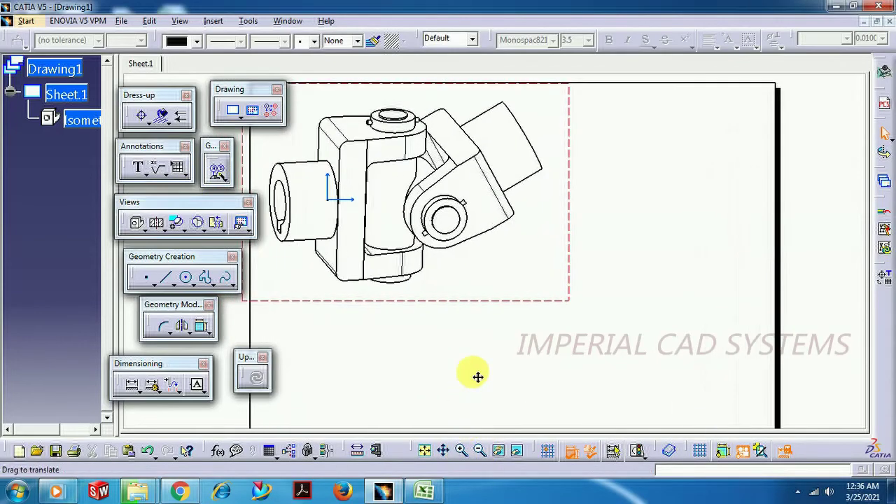
Import the Desktop CSV file 01 as a table and place it beside the isometric view
click(178, 168)
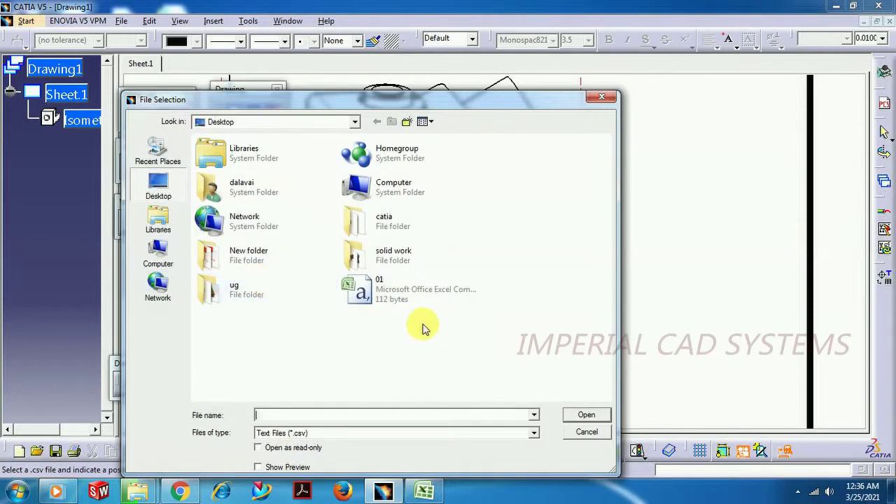
click(394, 295)
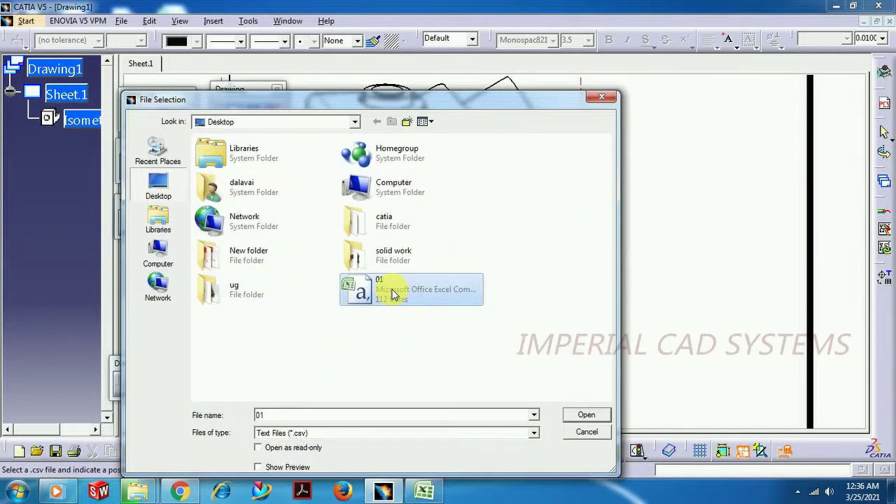
click(598, 418)
click(494, 253)
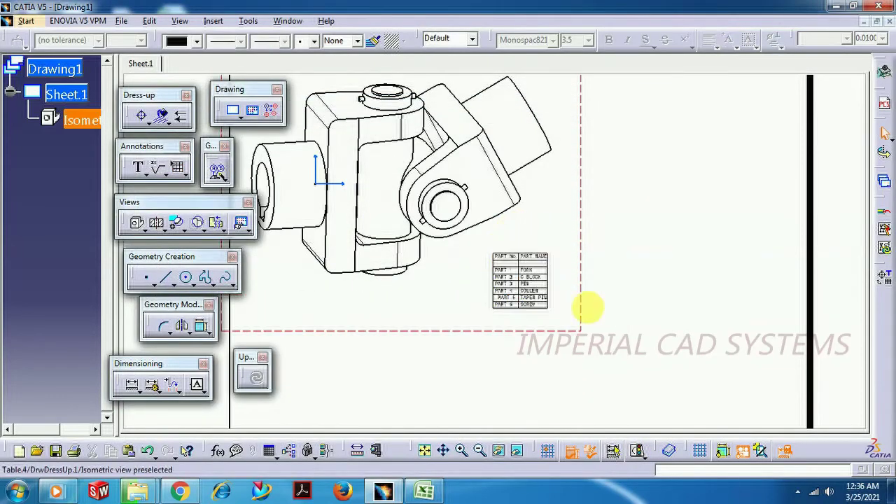
middle_drag(580, 355, 536, 360)
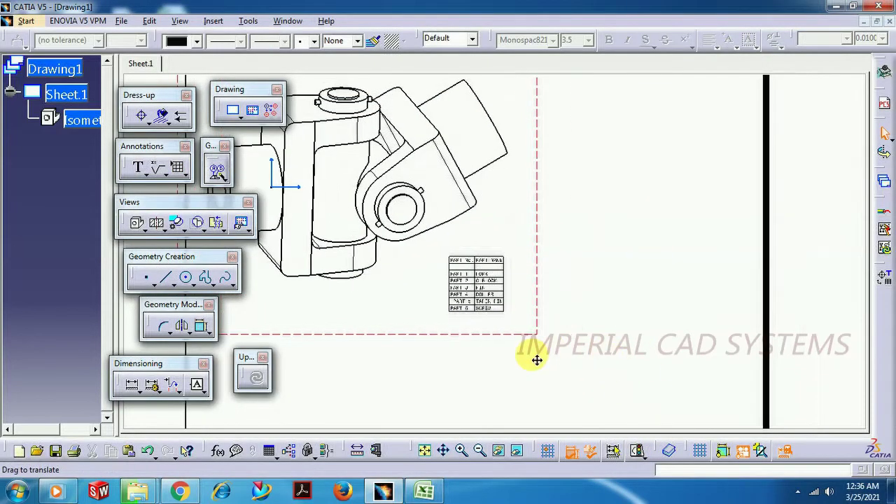
click(461, 450)
click(461, 450)
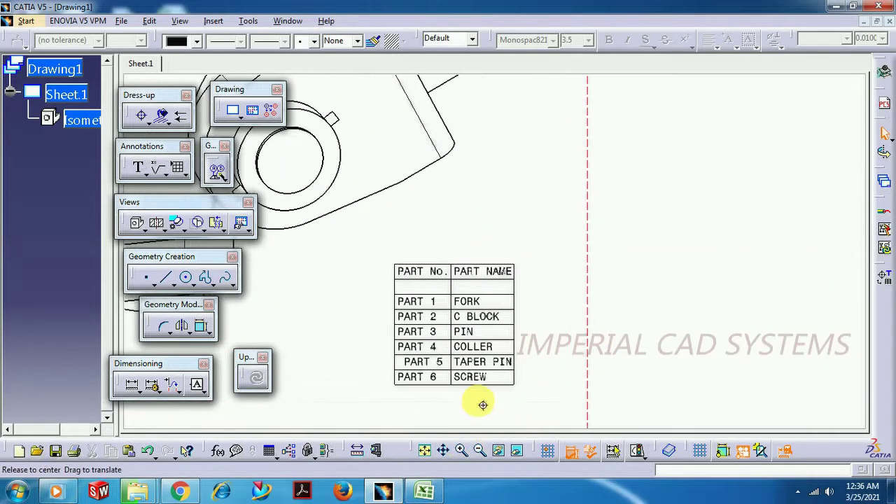
mouse_move(482, 404)
middle_down()
mouse_move(544, 326)
mouse_move(545, 300)
middle_up()
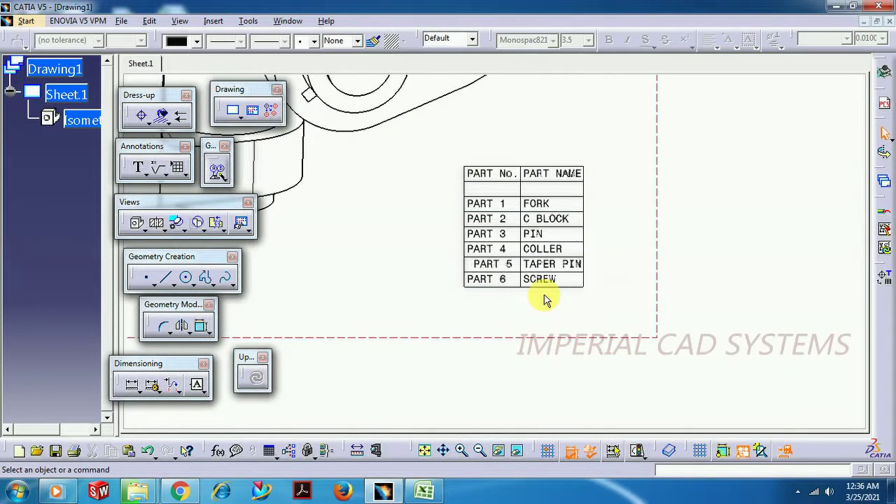